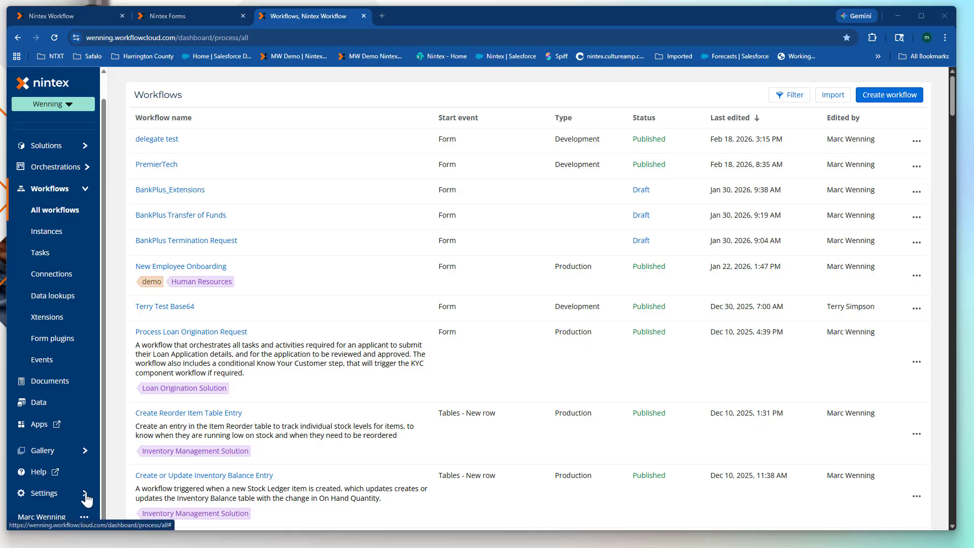
Expand Settings in the Workflows sidebar to reveal Tenant and Organization.
click(83, 496)
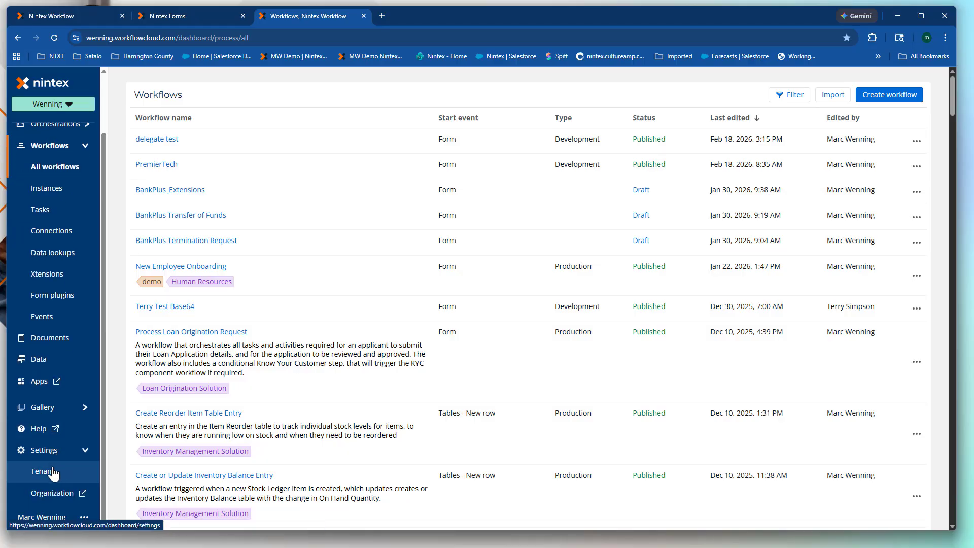
click(61, 476)
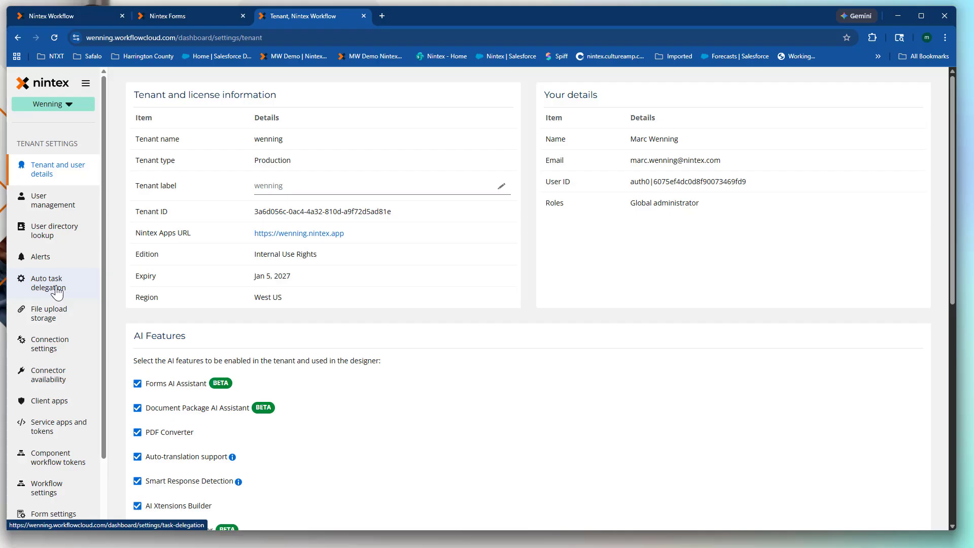
click(49, 288)
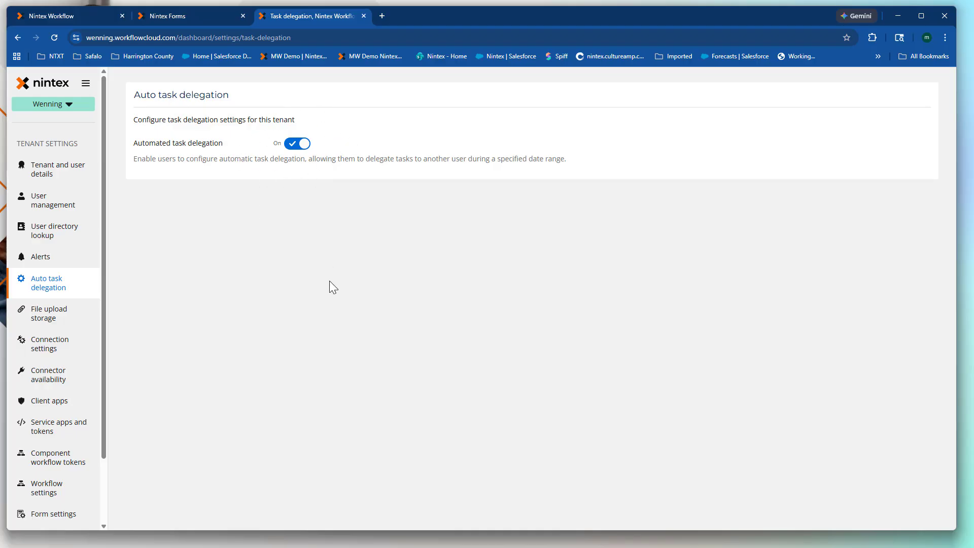
click(36, 85)
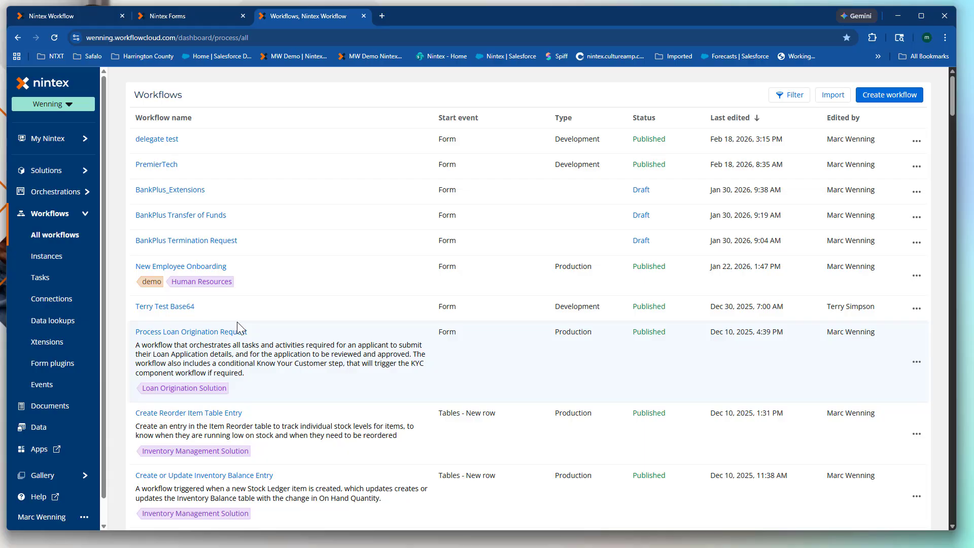
Open the 'delegate test' workflow and review its 'Assign a task to multiple users' action properties.
click(167, 144)
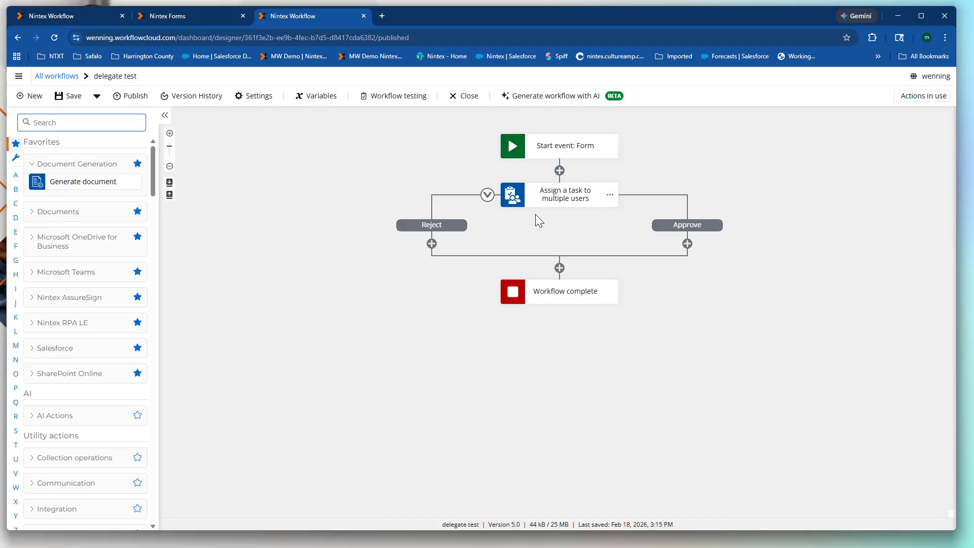
click(552, 196)
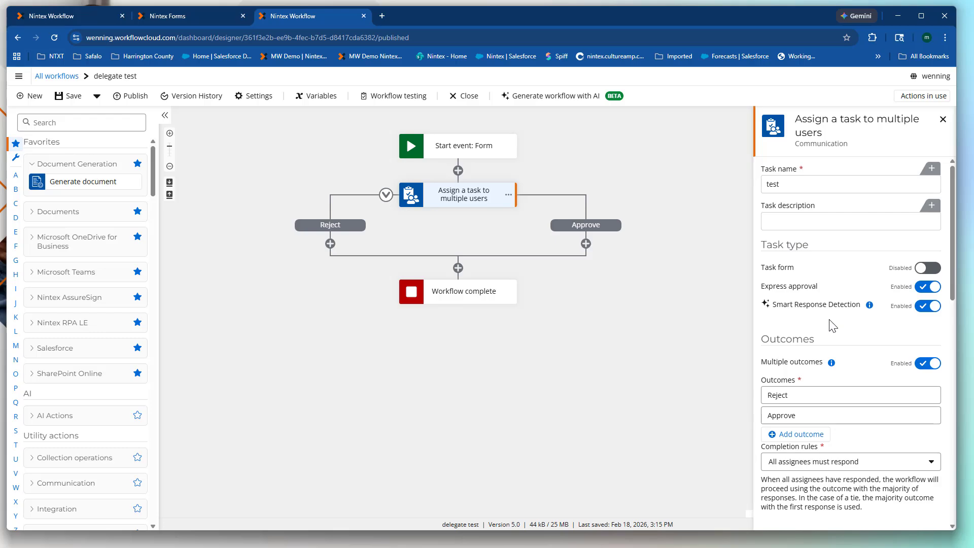
scroll(832, 325, down, 4)
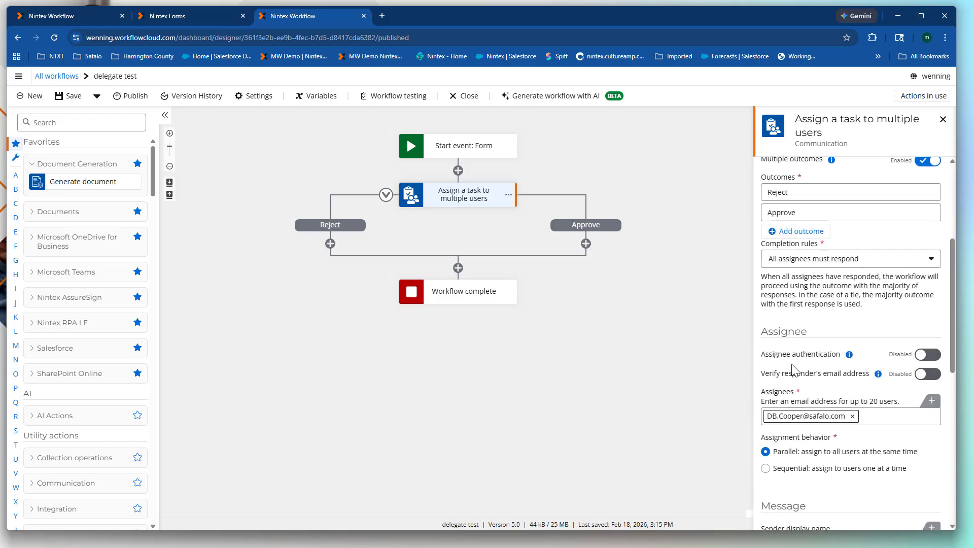
scroll(792, 371, down, 2)
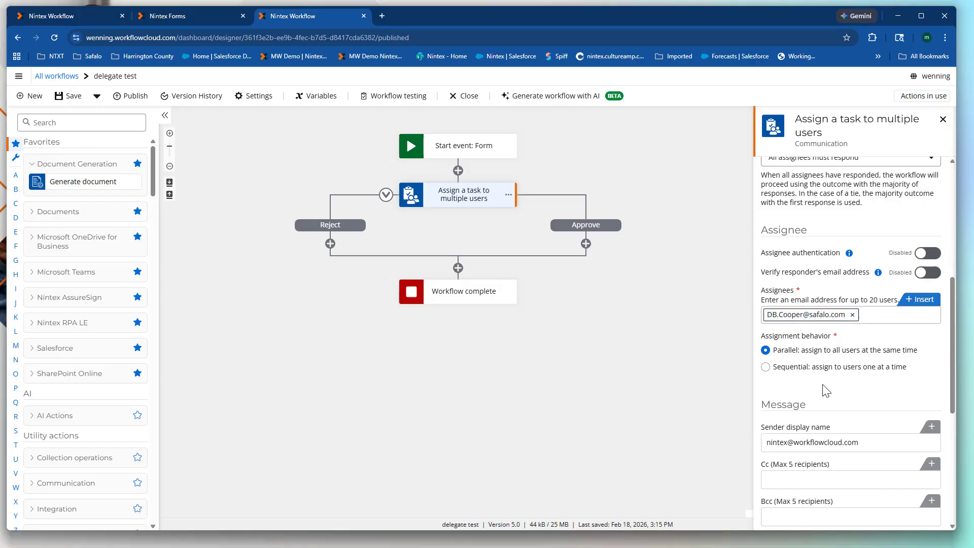
scroll(825, 383, down, 3)
scroll(817, 325, down, 3)
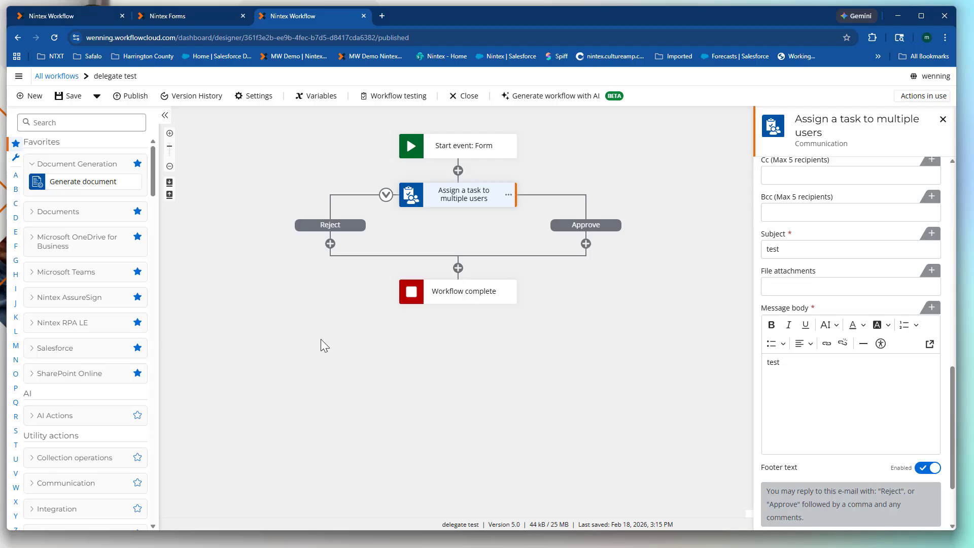
Publish the delegate test workflow and open its start form in a new tab.
click(131, 96)
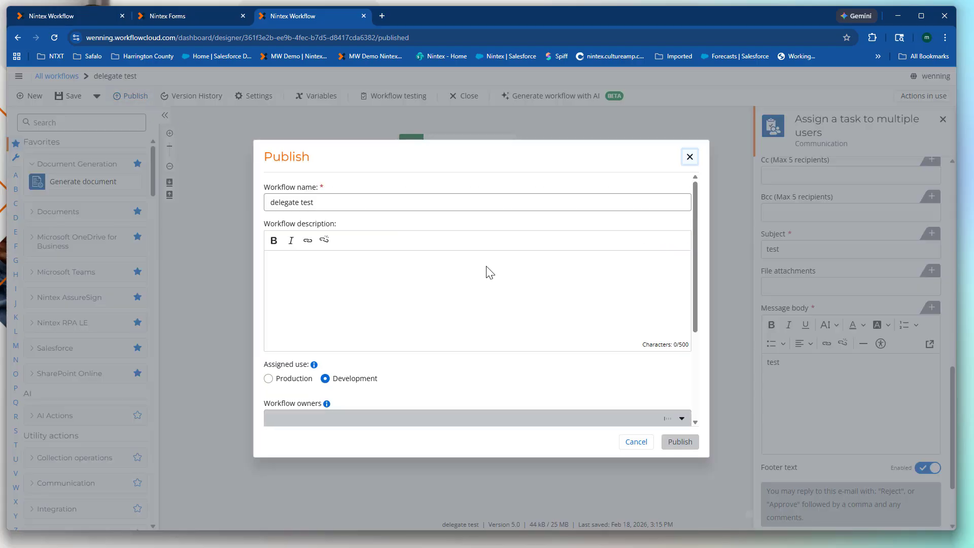
click(680, 441)
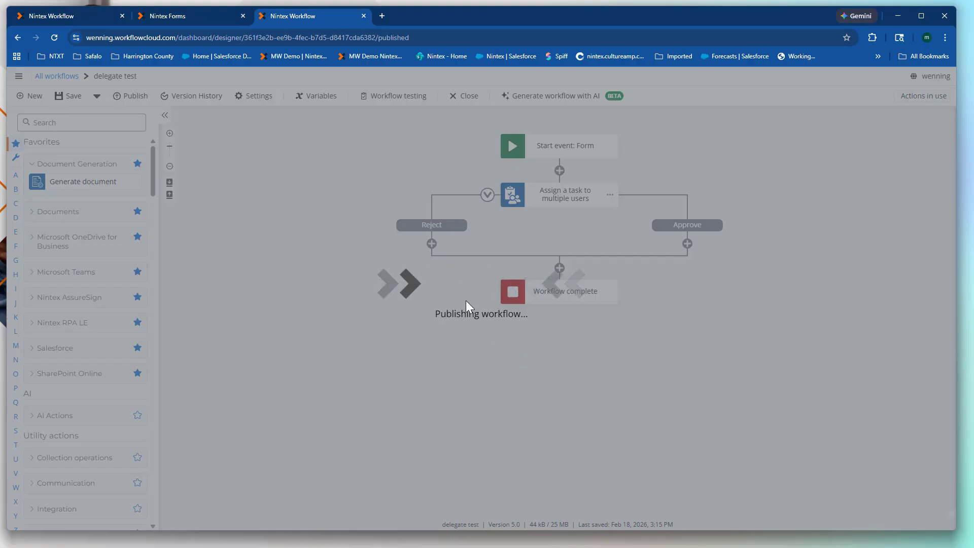
click(675, 332)
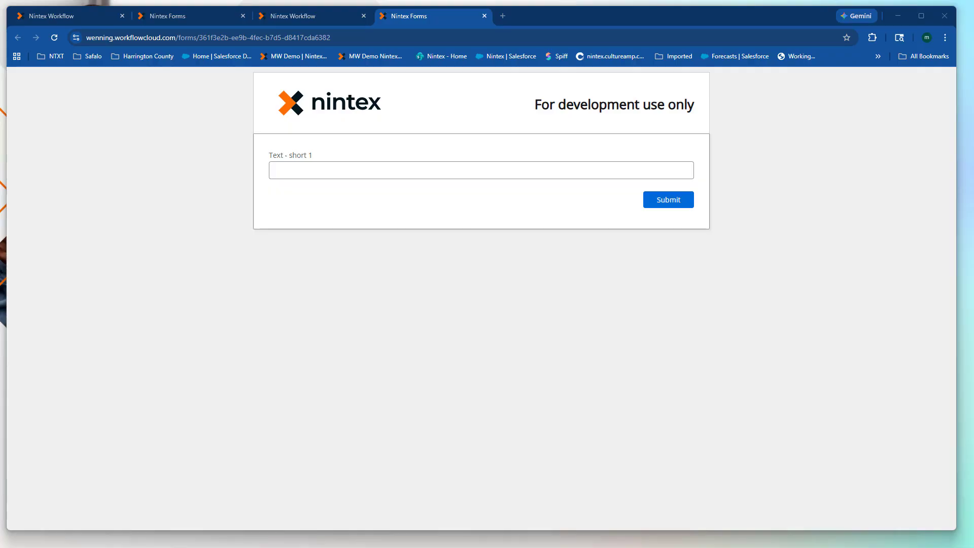
Bring the assignee's incognito My Nintex dashboard, showing no active tasks, to the front.
drag(0, 55, 291, 23)
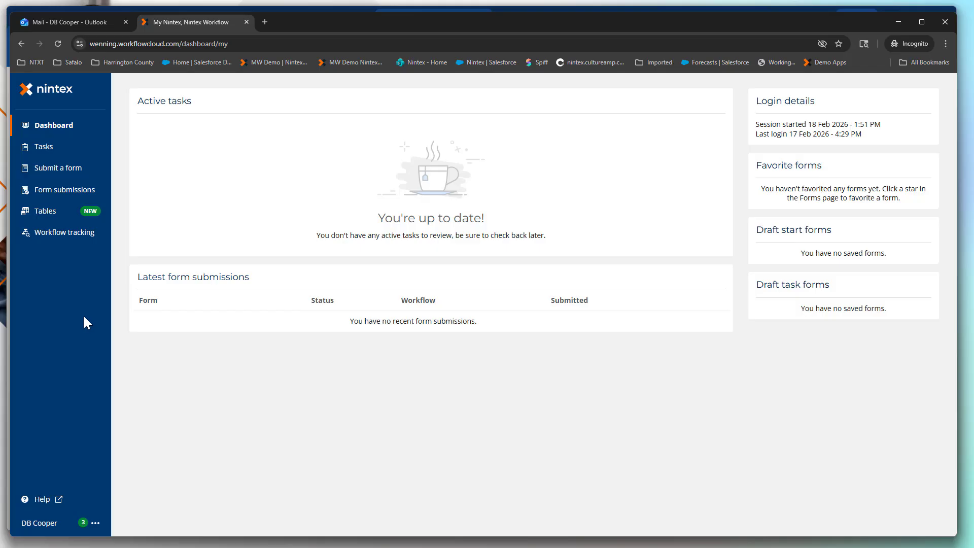
click(48, 150)
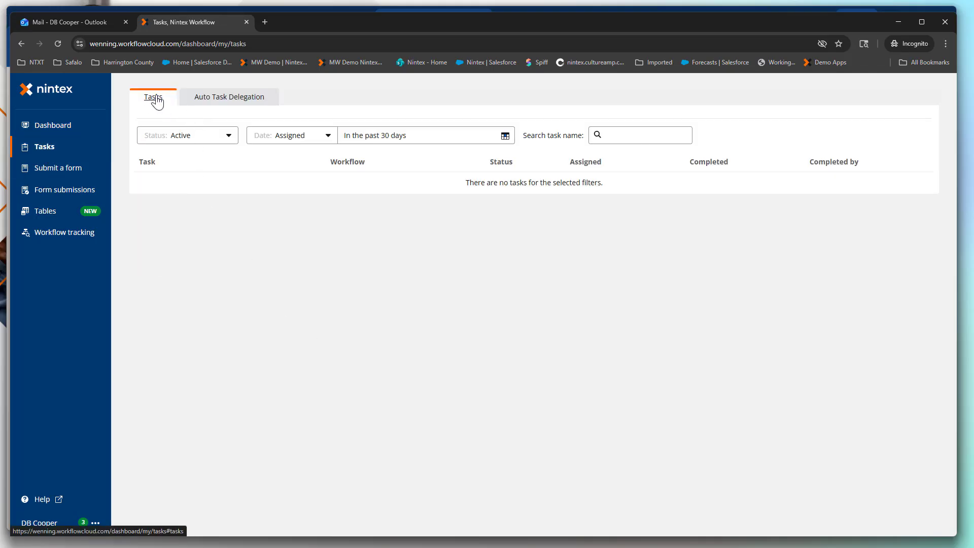
click(240, 101)
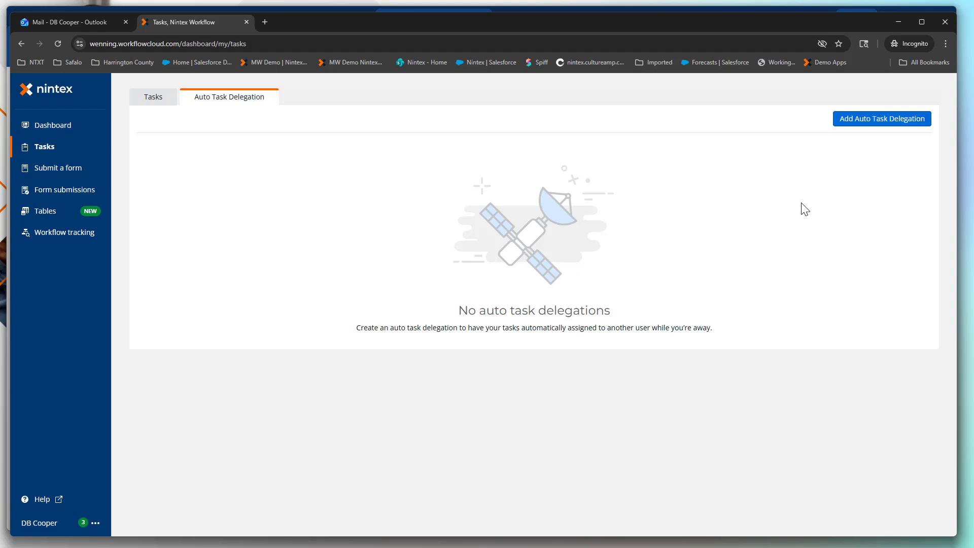
click(879, 128)
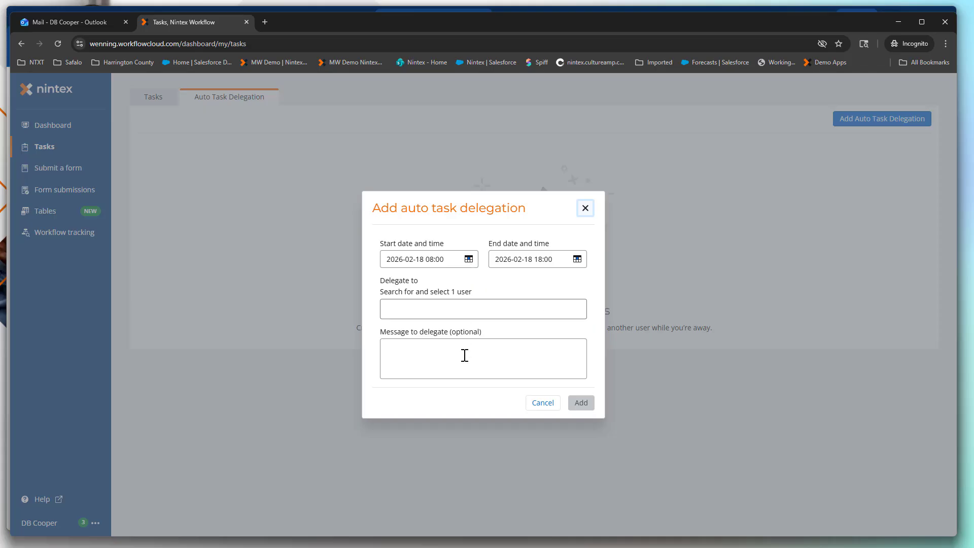
Pick the assignee user as delegate and move the end date to February 20, 2026.
click(465, 315)
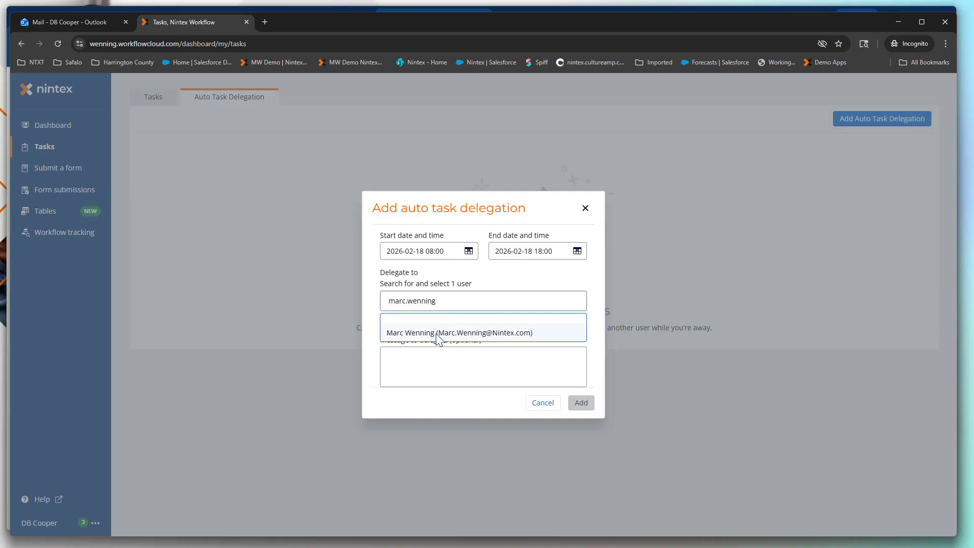
click(439, 333)
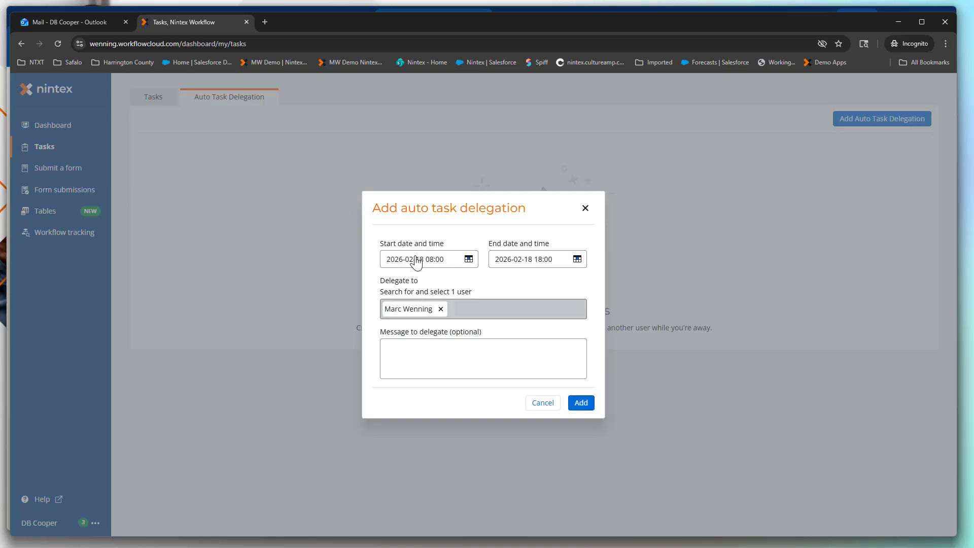
click(577, 259)
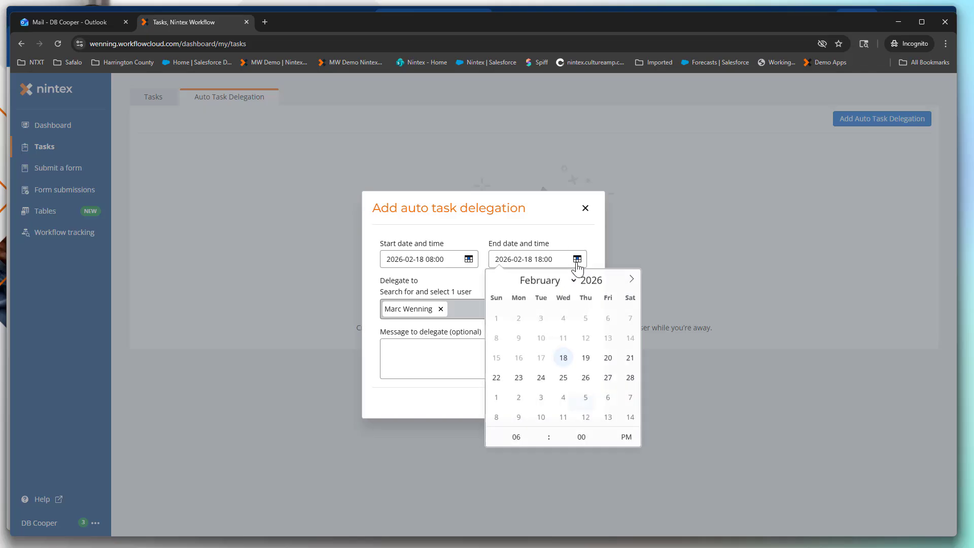
click(608, 358)
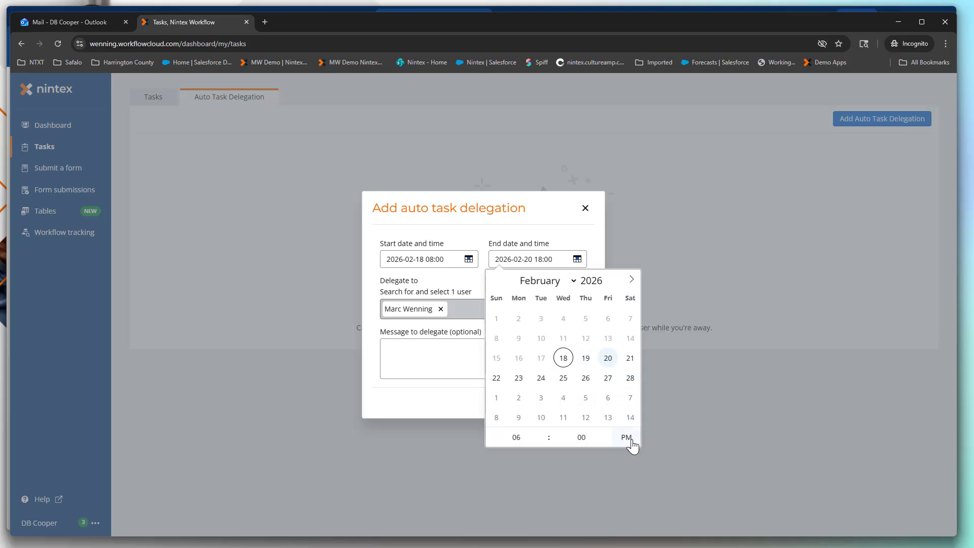
click(668, 403)
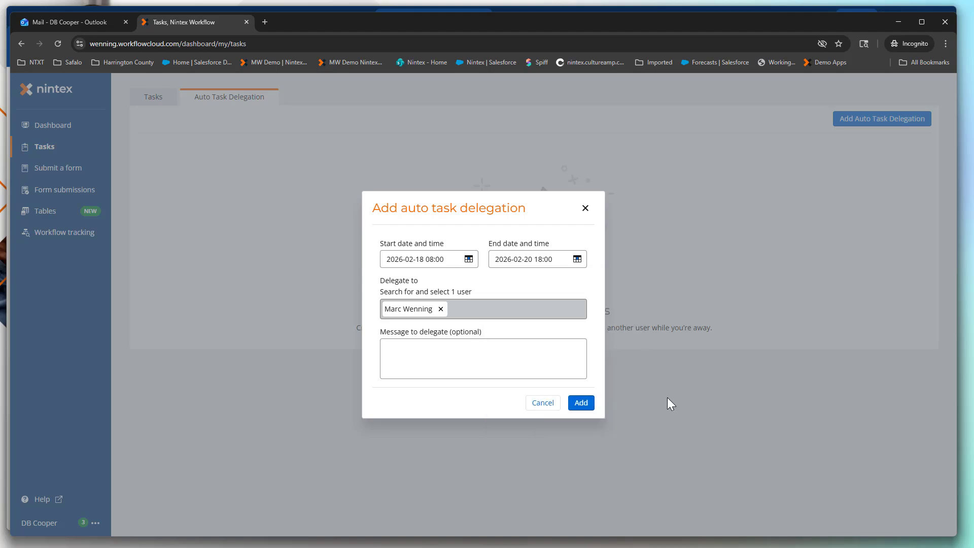
Write a thank-you message for handling the tasks while away and add the delegation.
click(480, 349)
text(thanks for n)
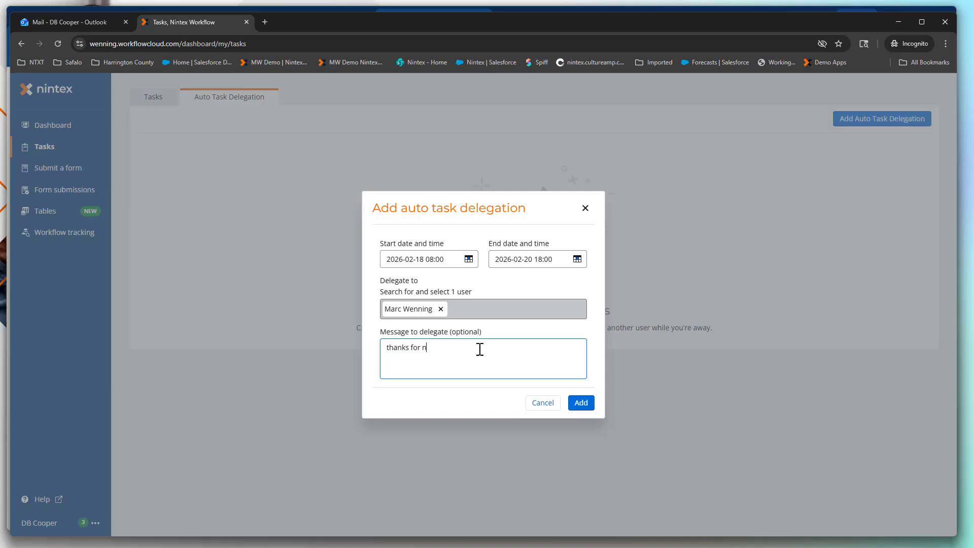
key(BackSpace)
text(handling these tasks while I am out)
click(581, 404)
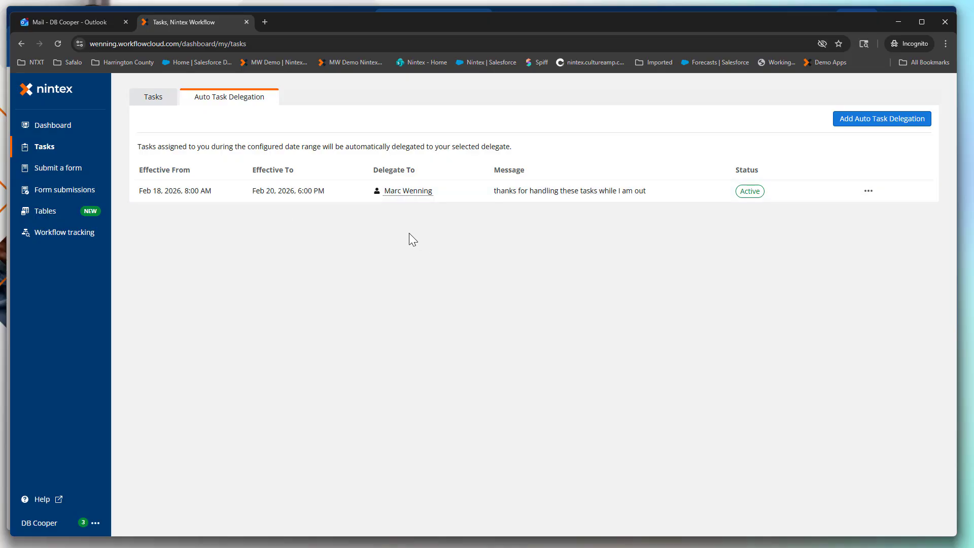
click(868, 192)
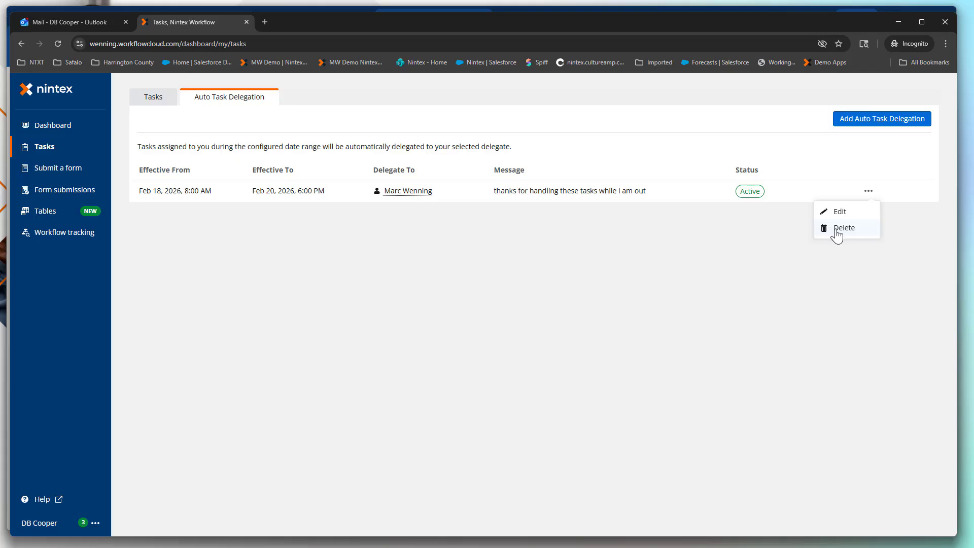
click(547, 269)
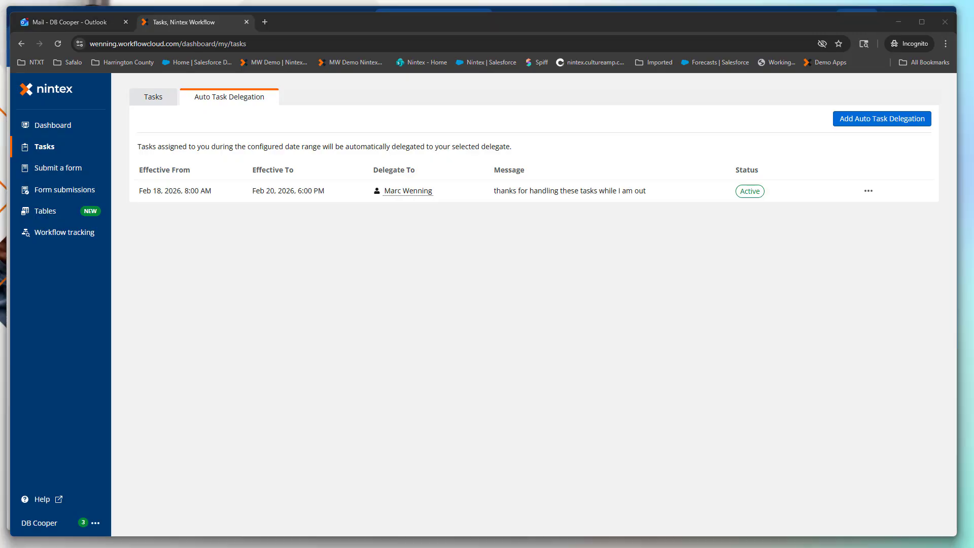
key(alt+Tab)
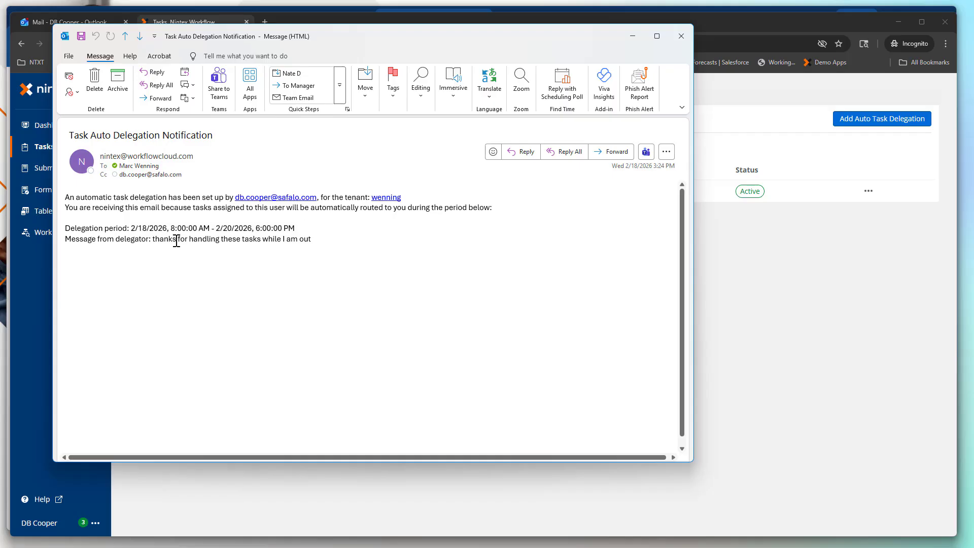
drag(176, 241, 311, 240)
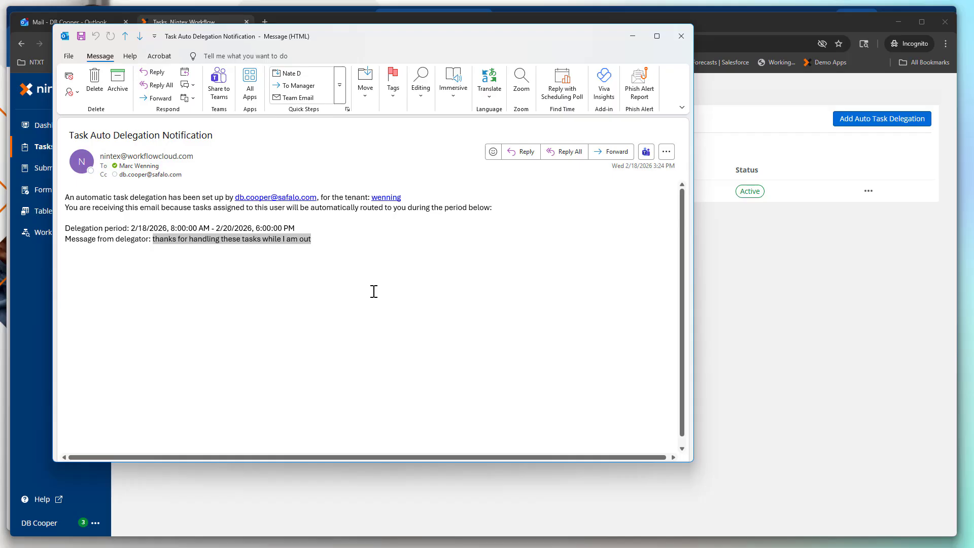
click(680, 37)
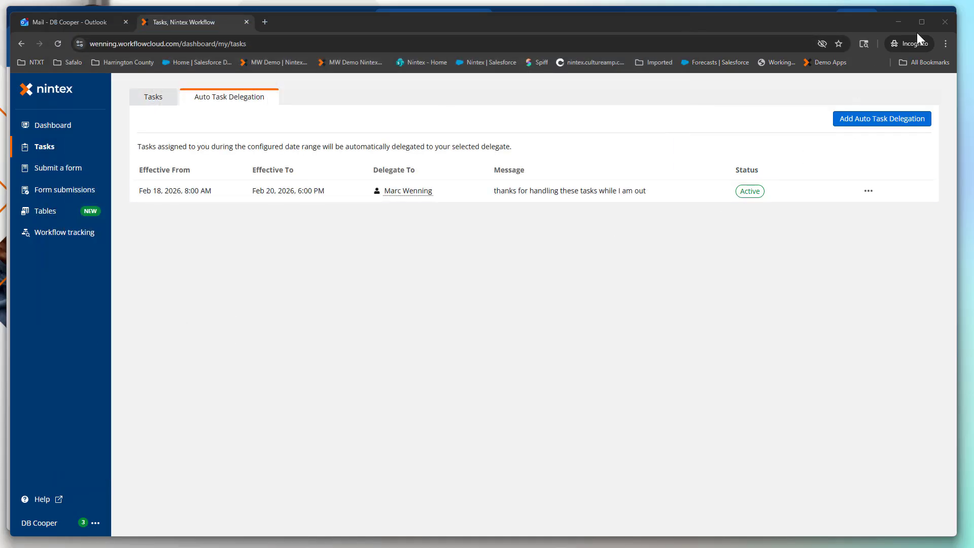
Enter 'test delgation' in the form's Text - short 1 field and submit it.
click(904, 22)
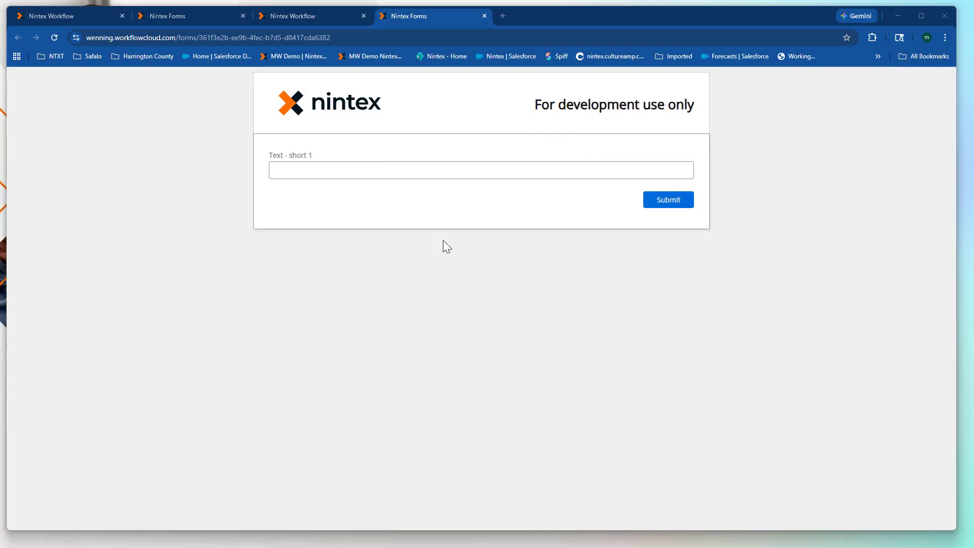
click(357, 170)
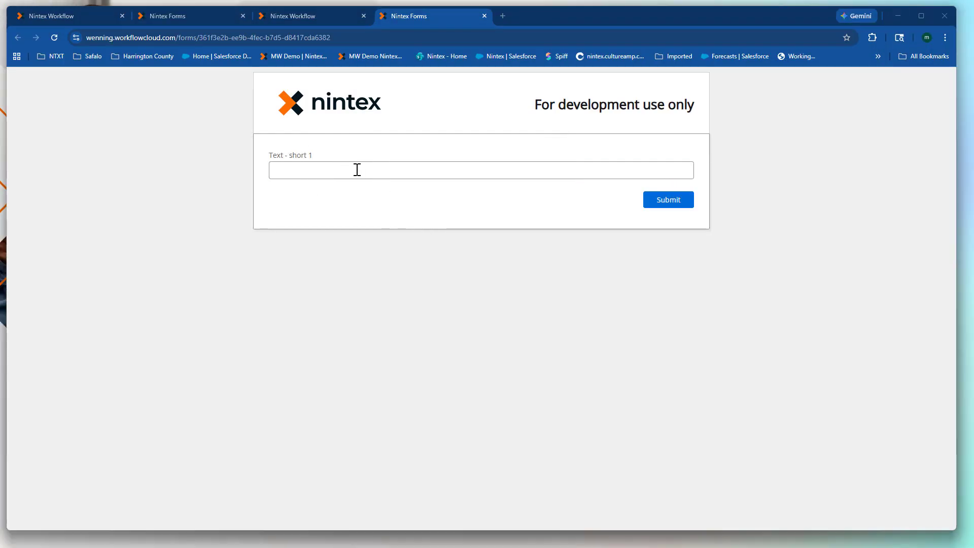
text(esc)
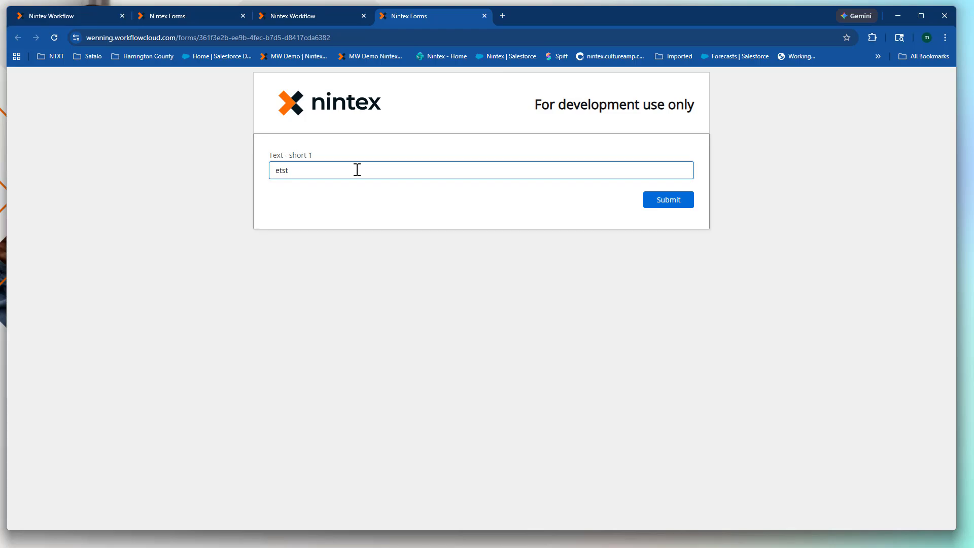
key(BackSpace)
key(BackSpace)
key(BackSpace)
text(test)
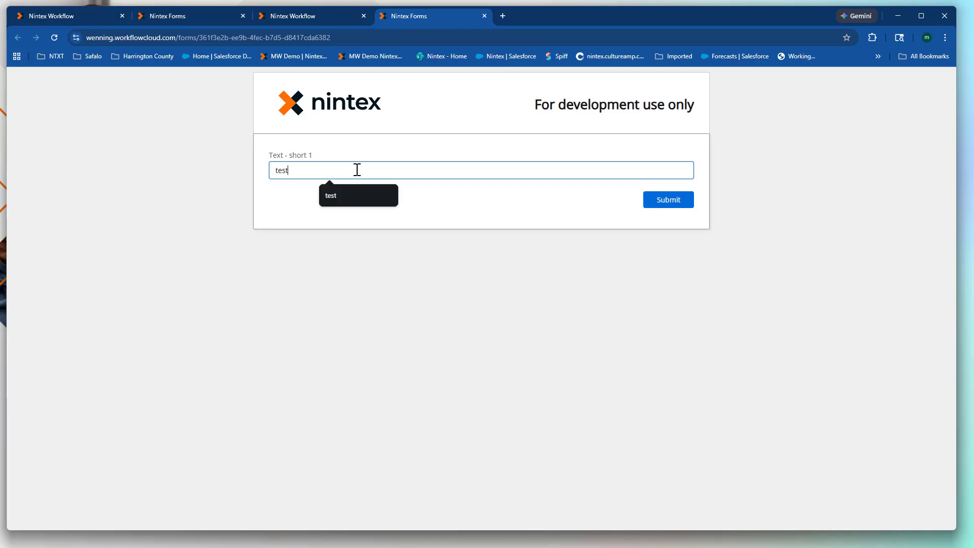
text( delgation)
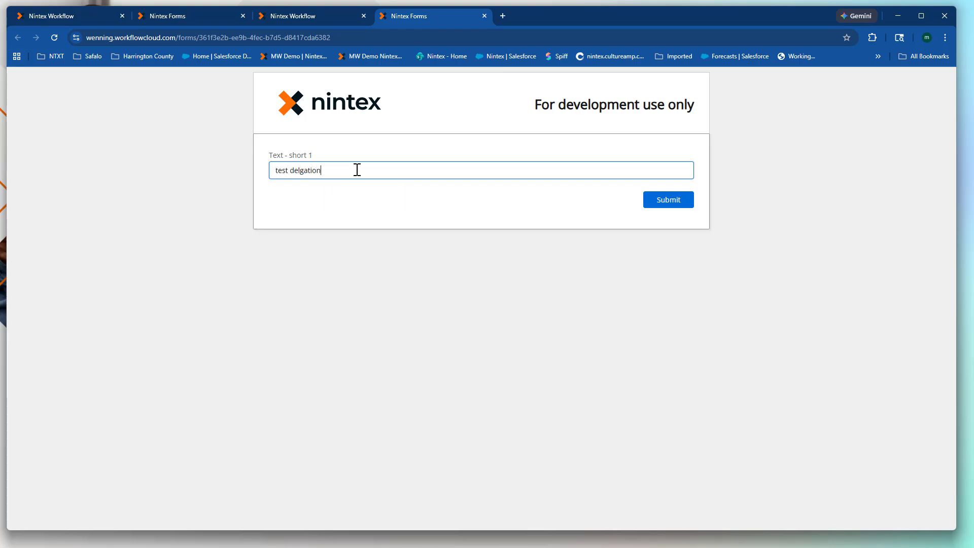
click(651, 202)
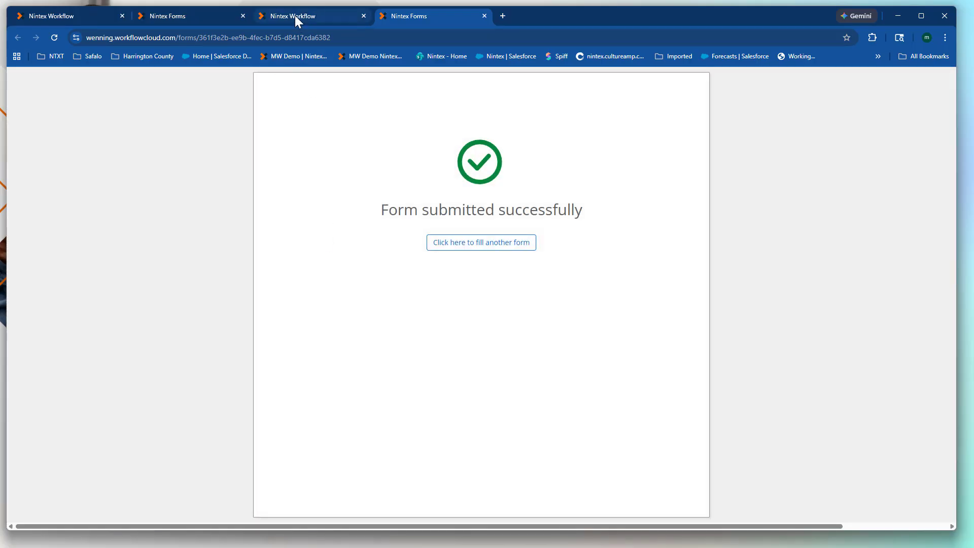
click(295, 16)
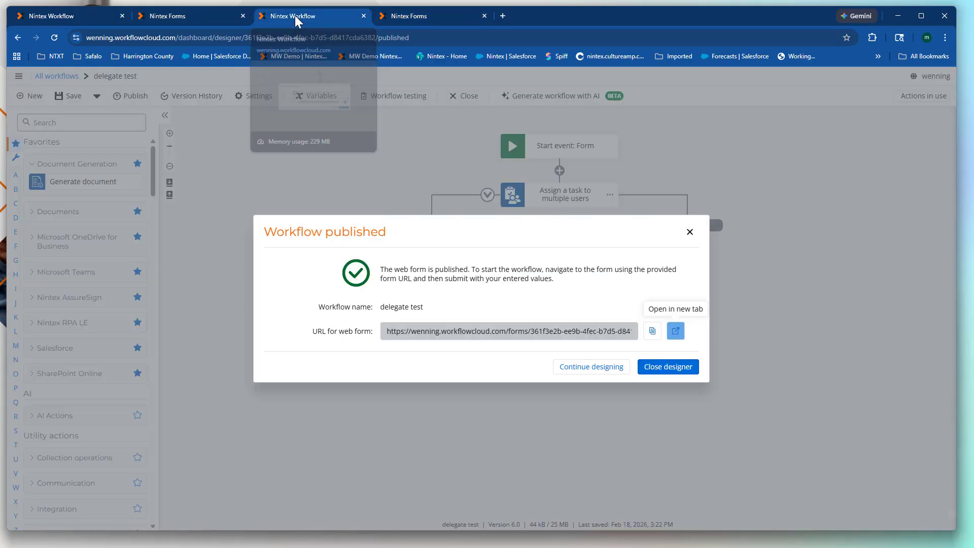
Dismiss the published notice and open the newest delegate test instance under Workflows > Instances.
click(692, 231)
click(55, 76)
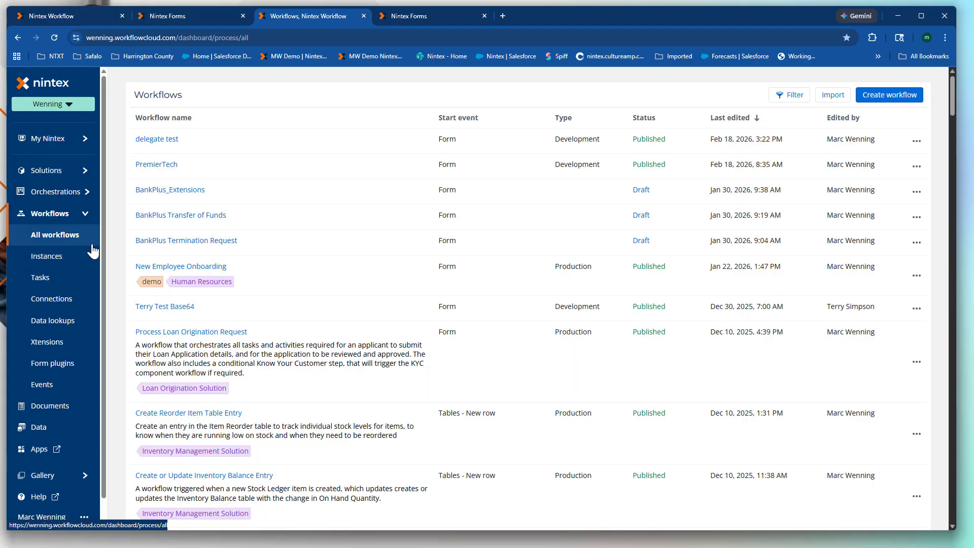
click(64, 256)
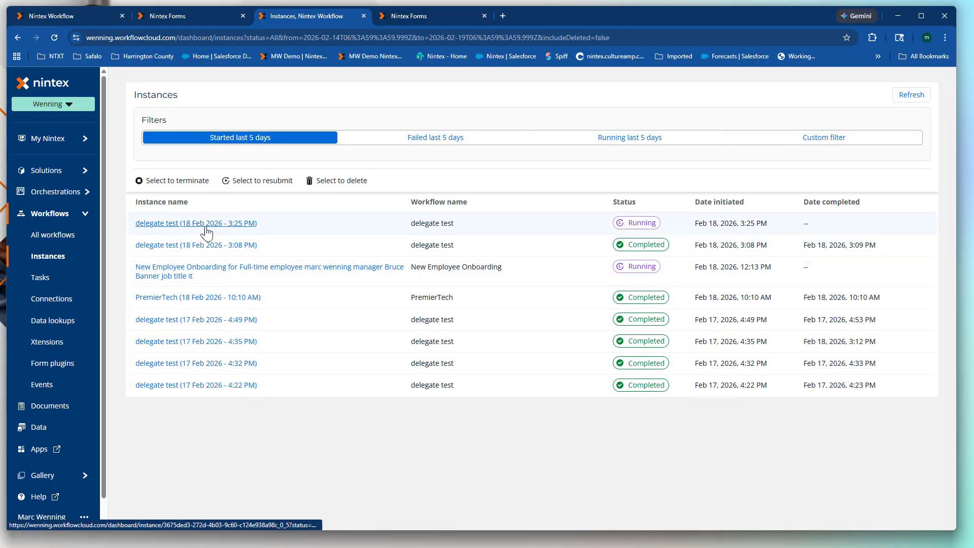
click(200, 226)
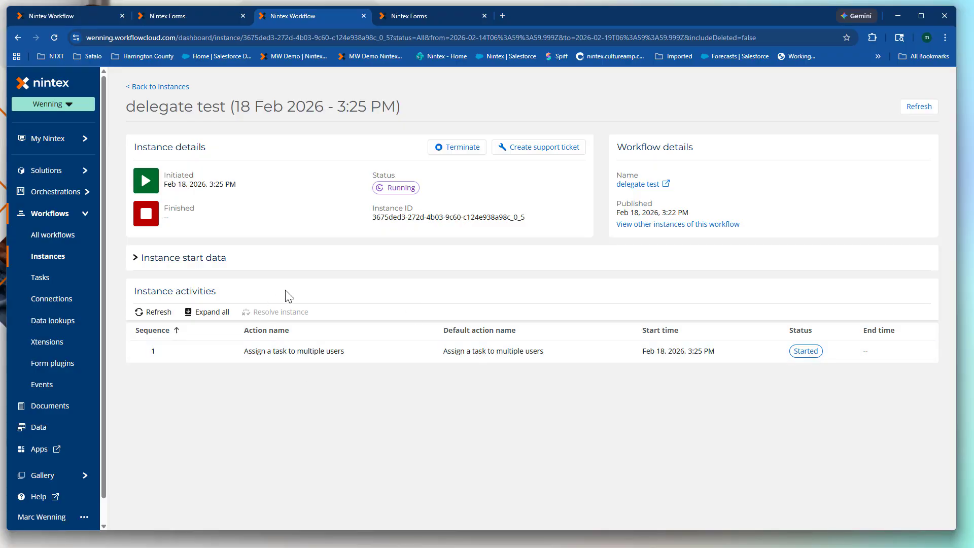
Show the My Nintex task list, then switch to the auto-delegated task email.
click(85, 141)
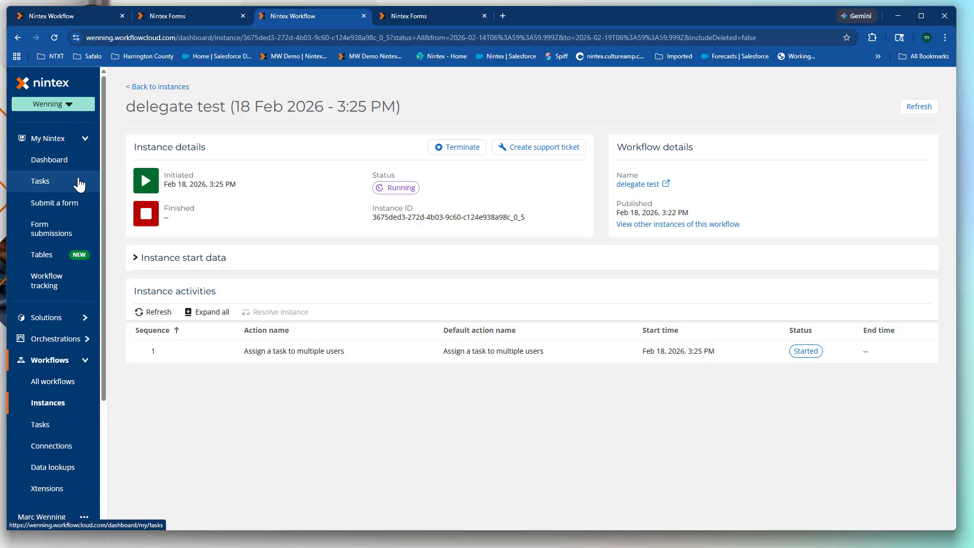
click(43, 183)
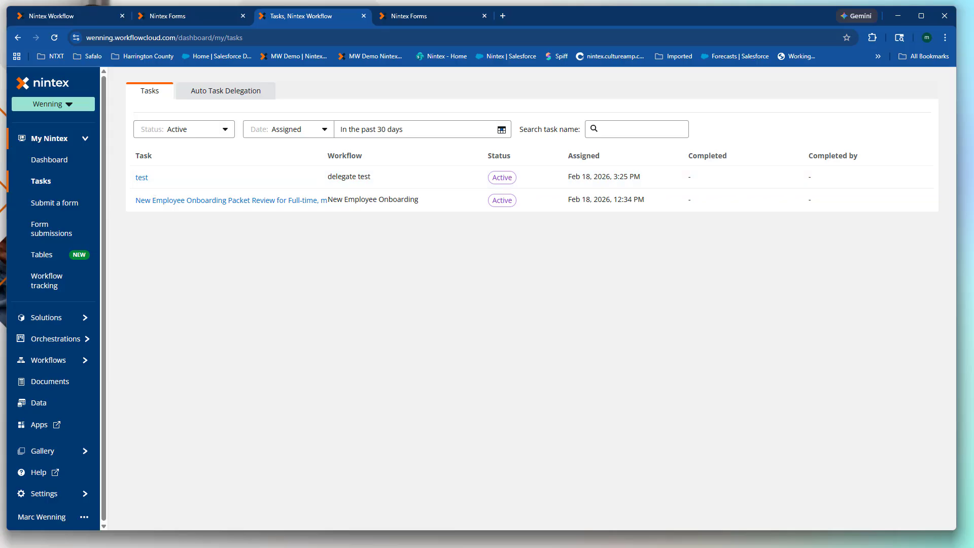
key(alt+Tab)
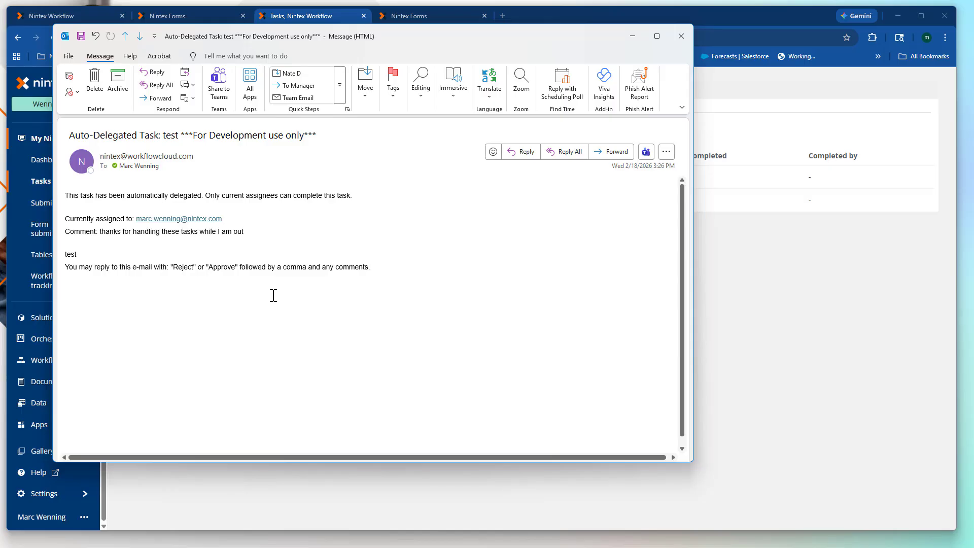
Close the 'Auto-Delegated Task: test' email in Outlook.
click(680, 38)
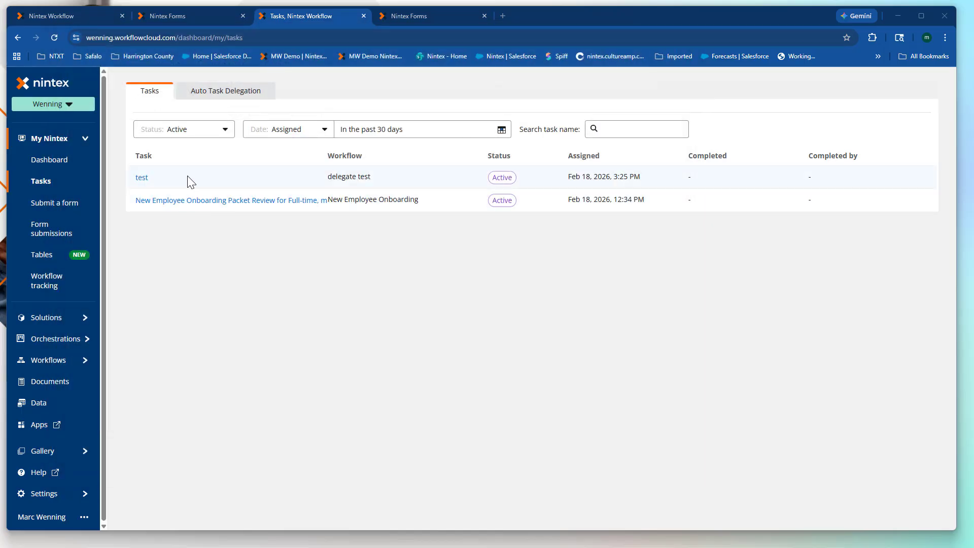
Open the 'test' task's details and set its outcome to Approve.
click(142, 178)
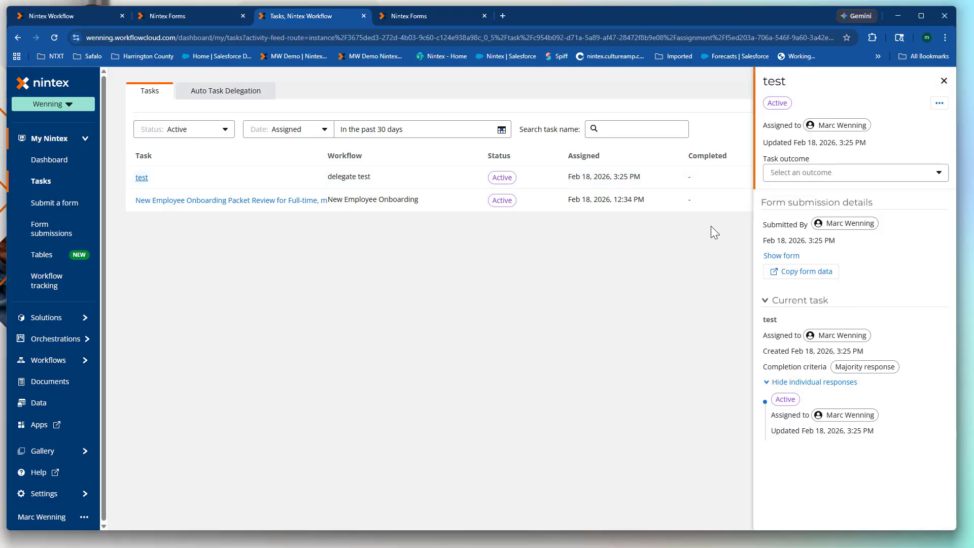
click(780, 172)
click(791, 202)
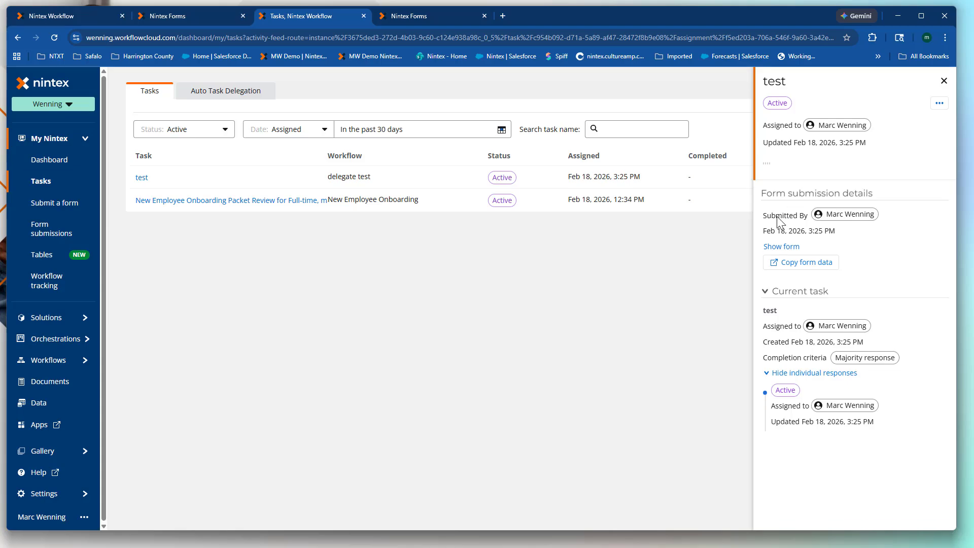